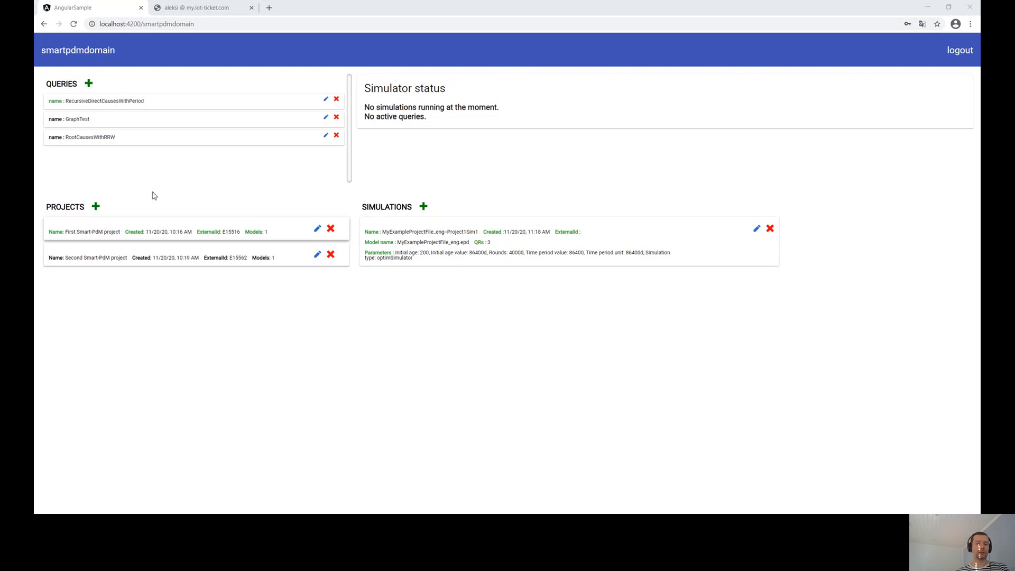
Create a project named "Third Smart-PdM project" with the project file MyExampleProjectFile_eng.epd and save it
{"action": "left_click", "coordinate": [96, 207]}
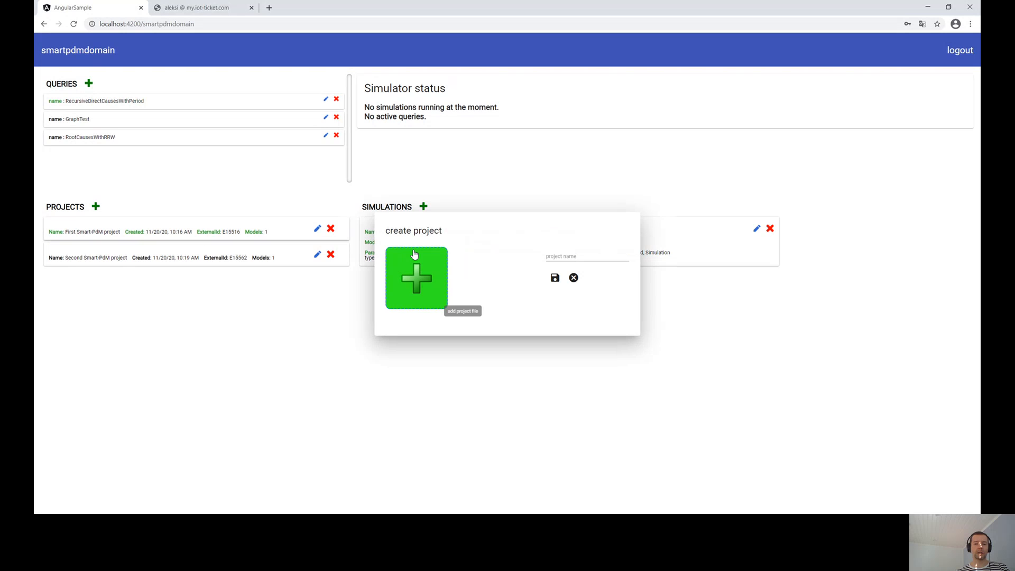
{"action": "left_click", "coordinate": [558, 257]}
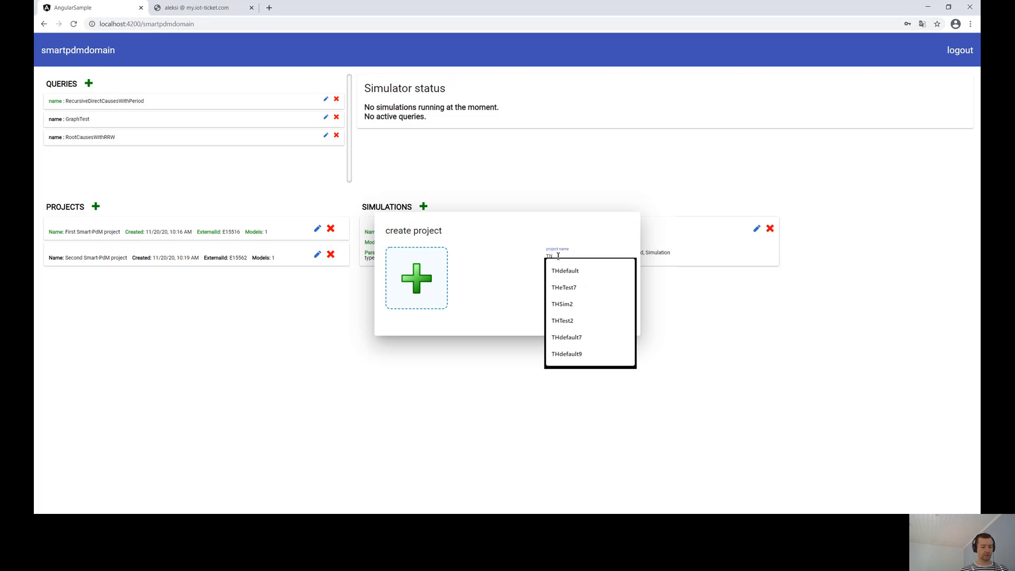
{"action": "type", "text": "Third Sma"}
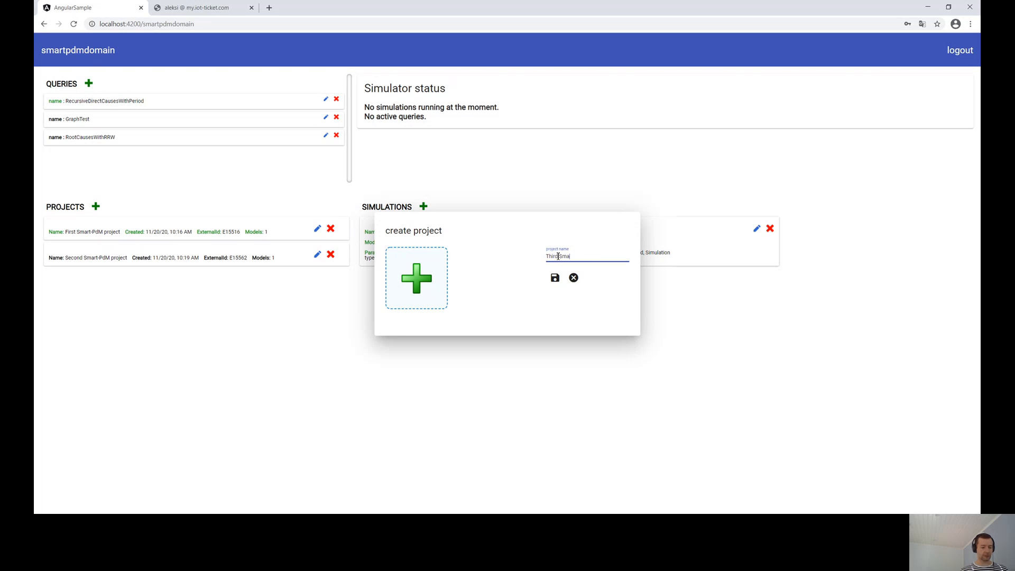
{"action": "type", "text": "rt-PdM project"}
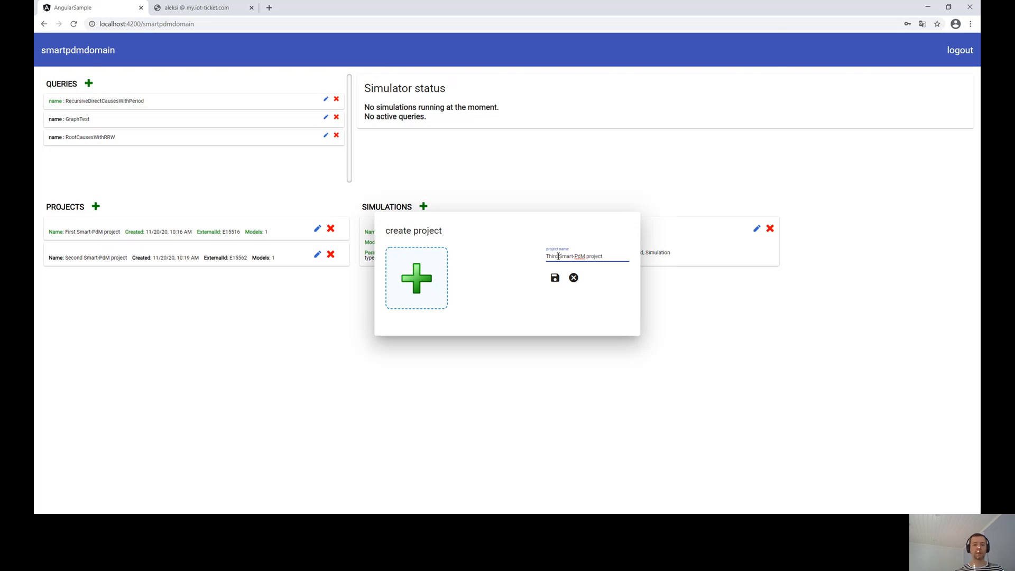
{"action": "left_click", "coordinate": [436, 283]}
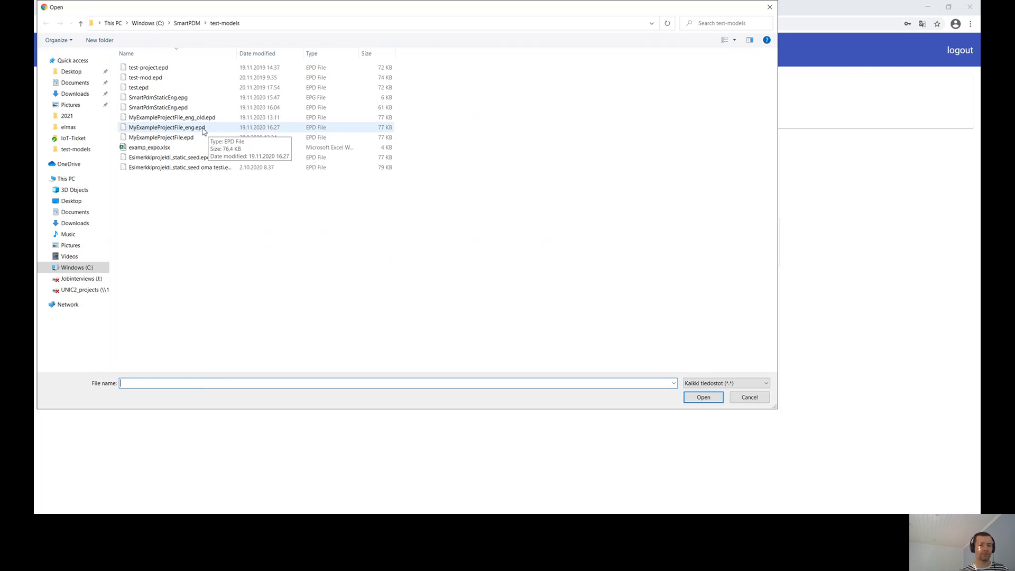
{"action": "left_click", "coordinate": [203, 128]}
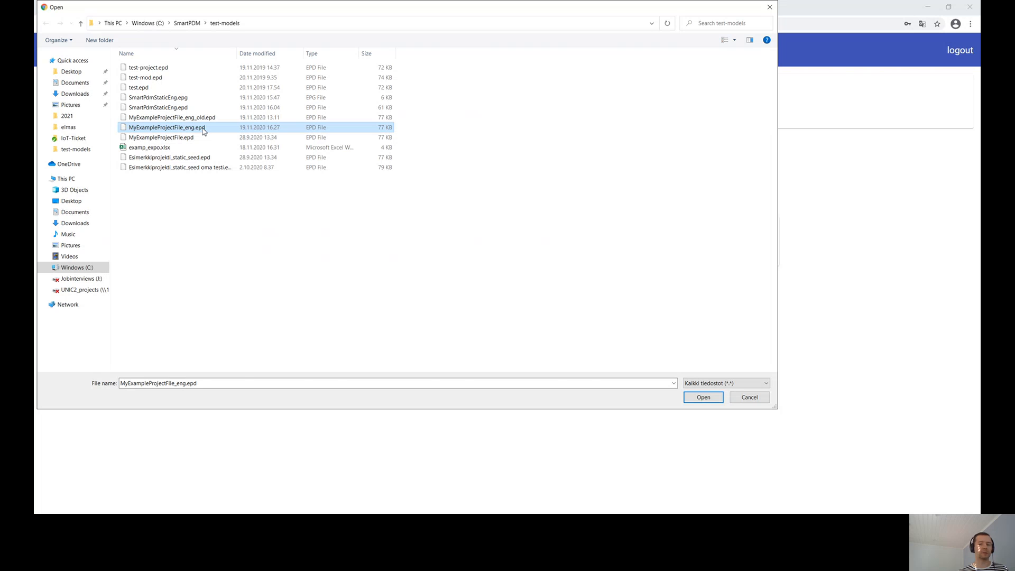
{"action": "left_click", "coordinate": [704, 397]}
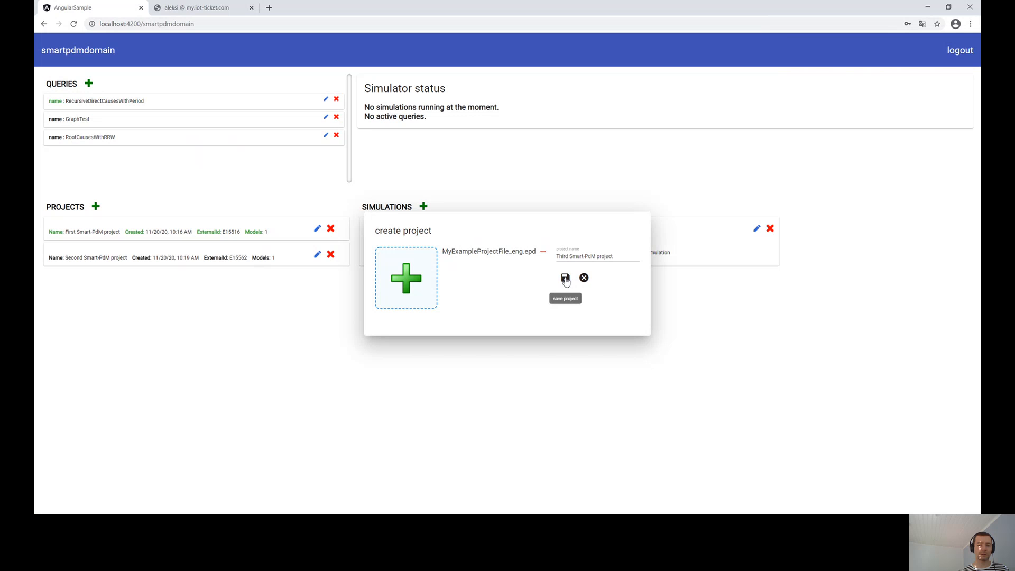
{"action": "left_click", "coordinate": [565, 278]}
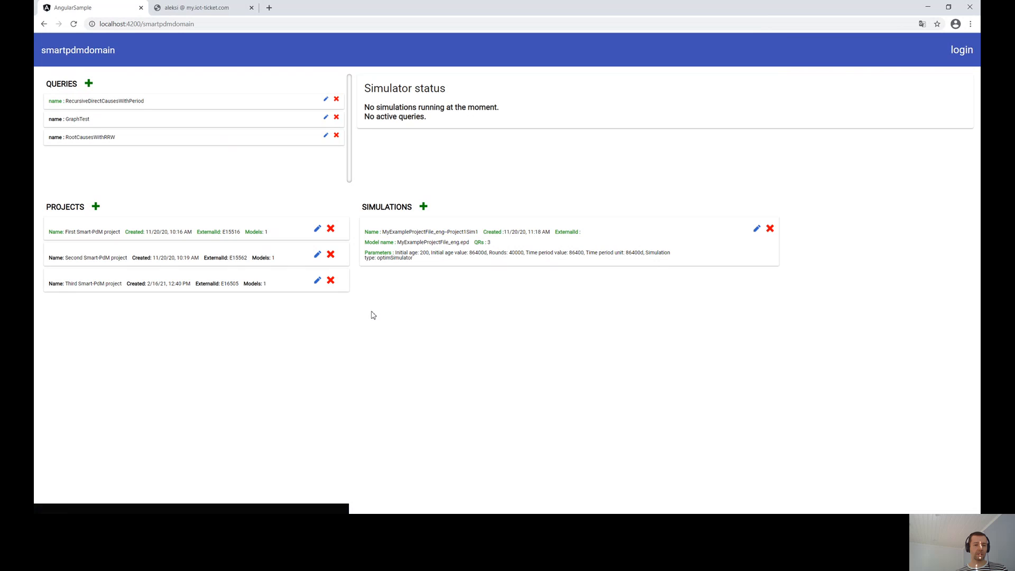
Start a new simulation in Third Smart-PdM project and name it "My simulation"
{"action": "left_click", "coordinate": [259, 285]}
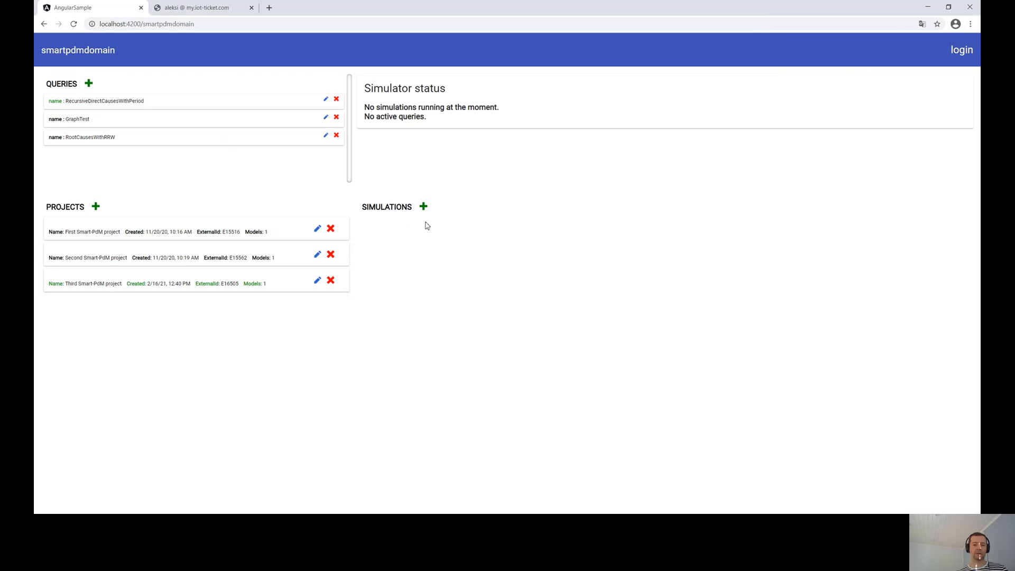
{"action": "left_click", "coordinate": [423, 207]}
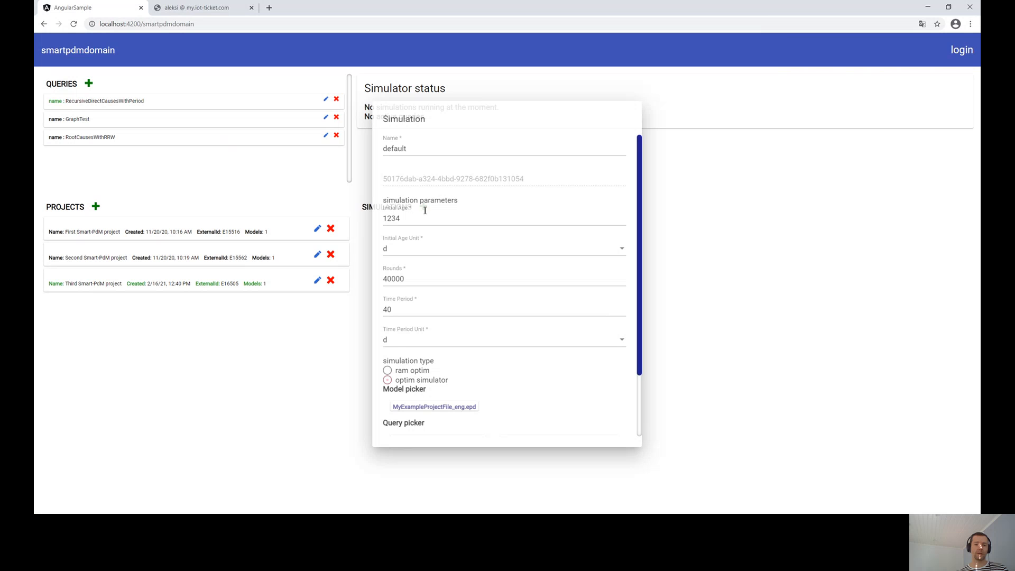
{"action": "double_click", "coordinate": [419, 142]}
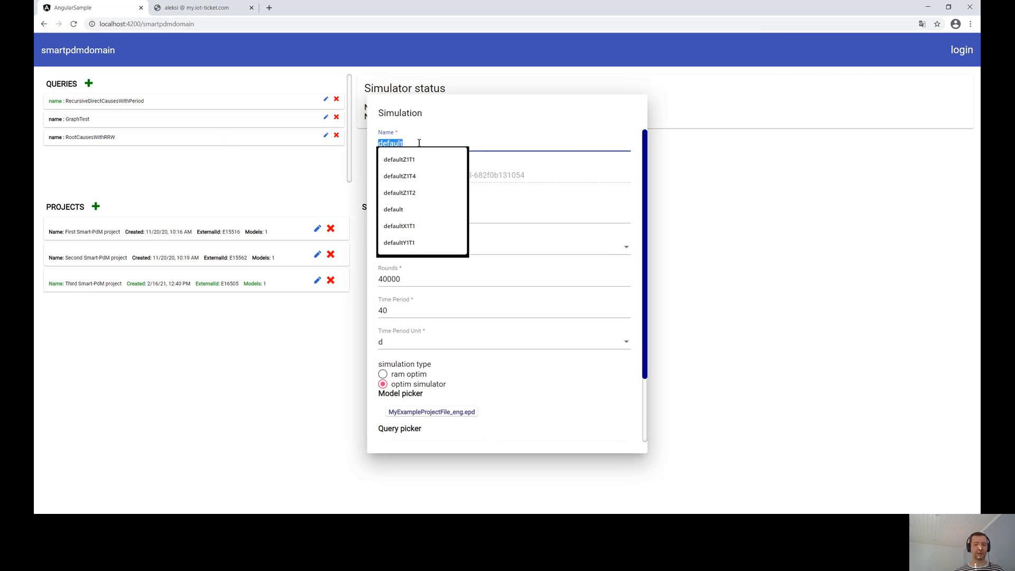
{"action": "type", "text": "My"}
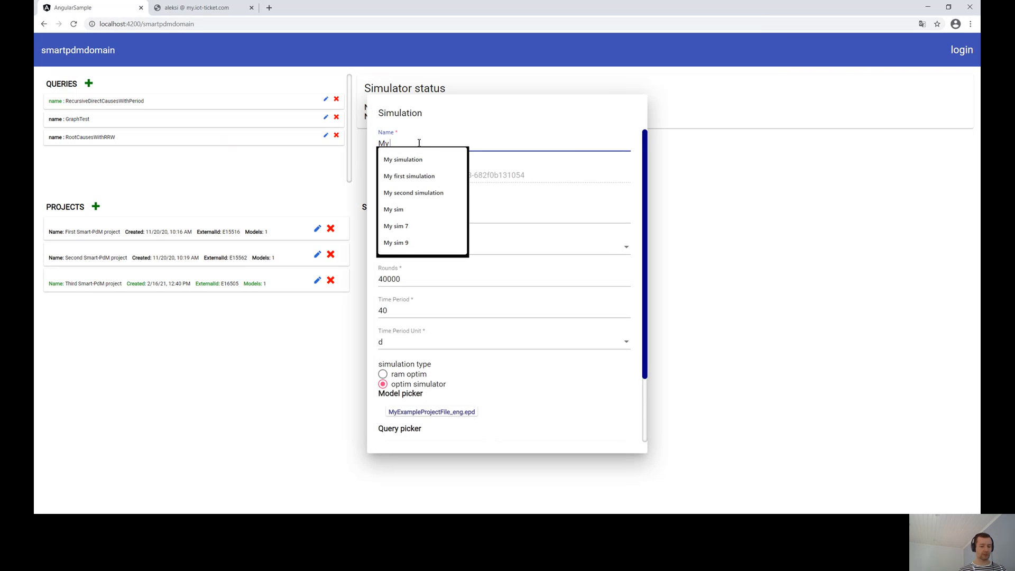
{"action": "type", "text": " simulation"}
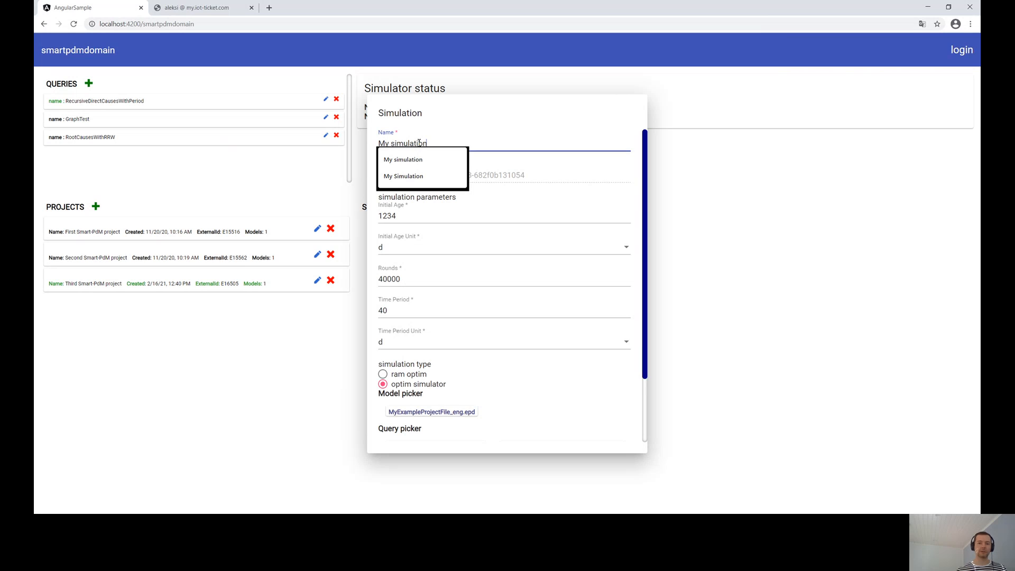
{"action": "left_click", "coordinate": [501, 130]}
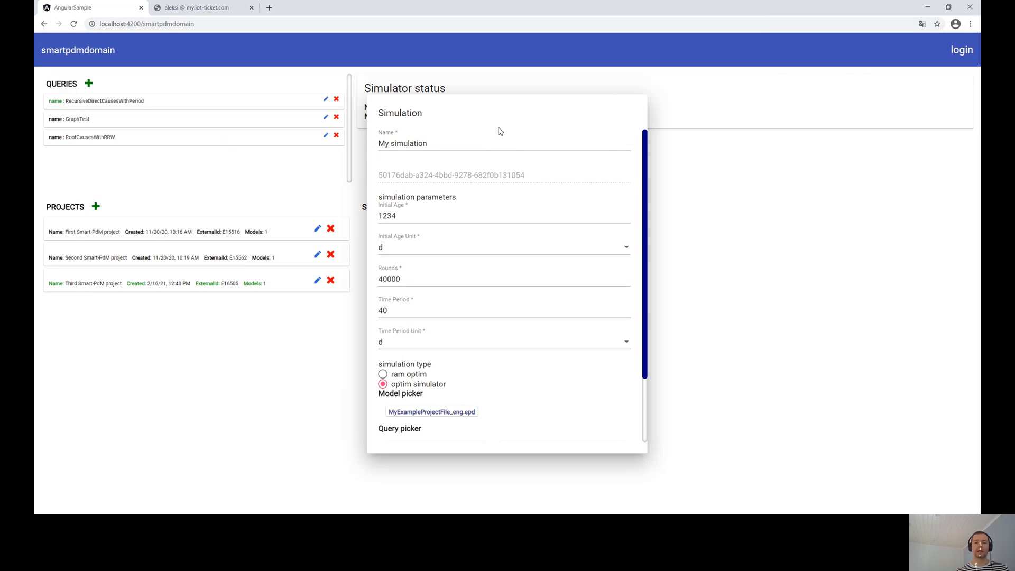
Set the simulation's initial age to 2 with the unit a
{"action": "left_click", "coordinate": [419, 219]}
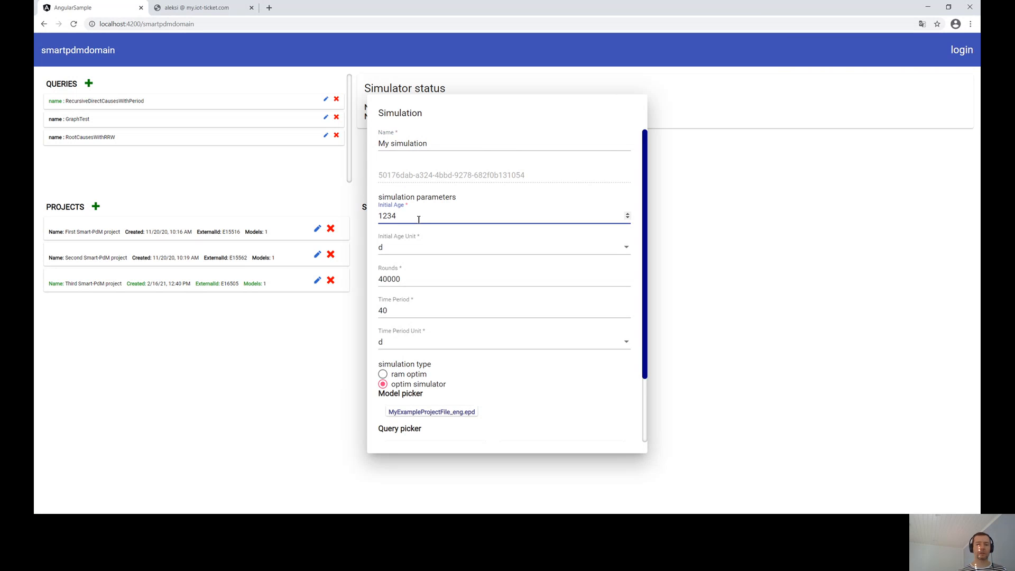
{"action": "left_click_drag", "start_coordinate": [398, 216], "coordinate": [377, 217]}
{"action": "type", "text": "2"}
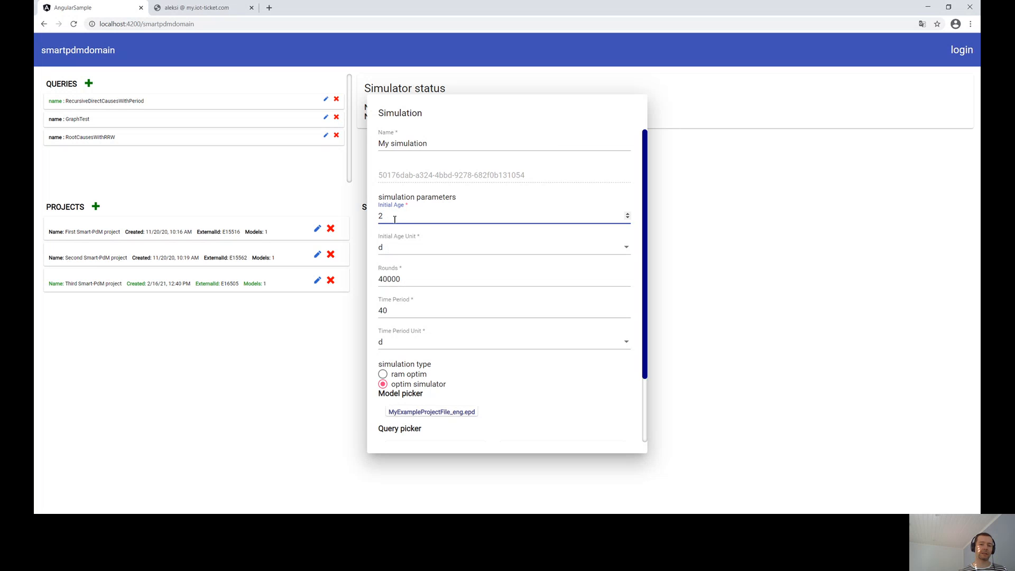
{"action": "left_click", "coordinate": [387, 252]}
{"action": "left_click", "coordinate": [386, 270]}
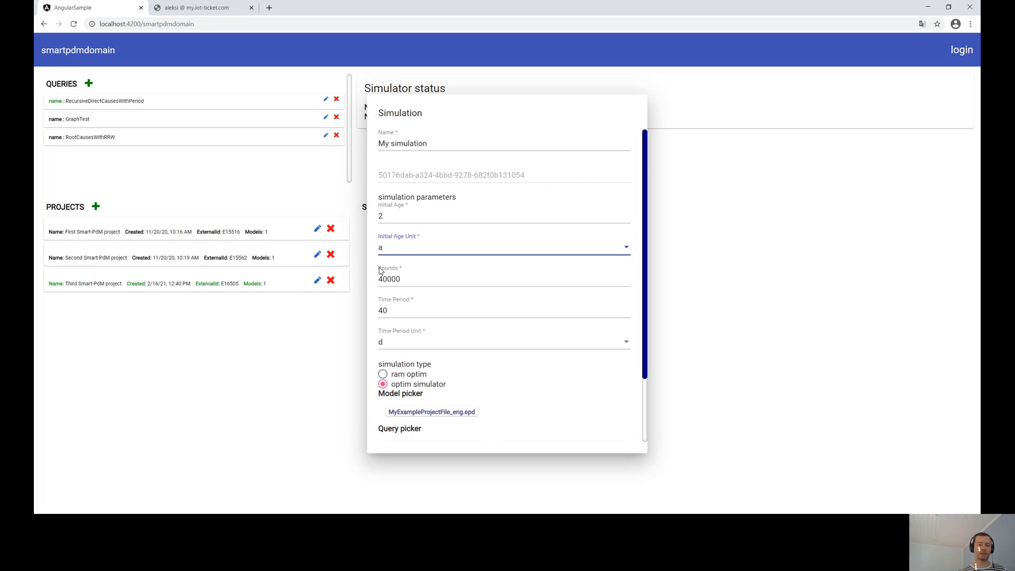
Set the simulation rounds to 45000 and the time period to 20 with the unit a
{"action": "left_click", "coordinate": [386, 278]}
{"action": "left_click_drag", "start_coordinate": [383, 278], "coordinate": [386, 280]}
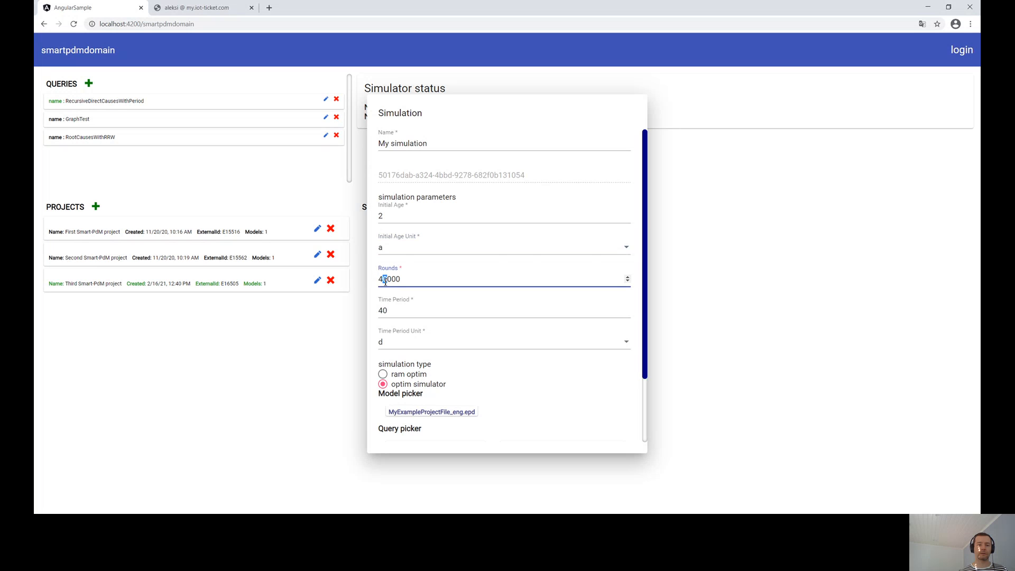
{"action": "type", "text": "5"}
{"action": "left_click_drag", "start_coordinate": [389, 312], "coordinate": [381, 313]}
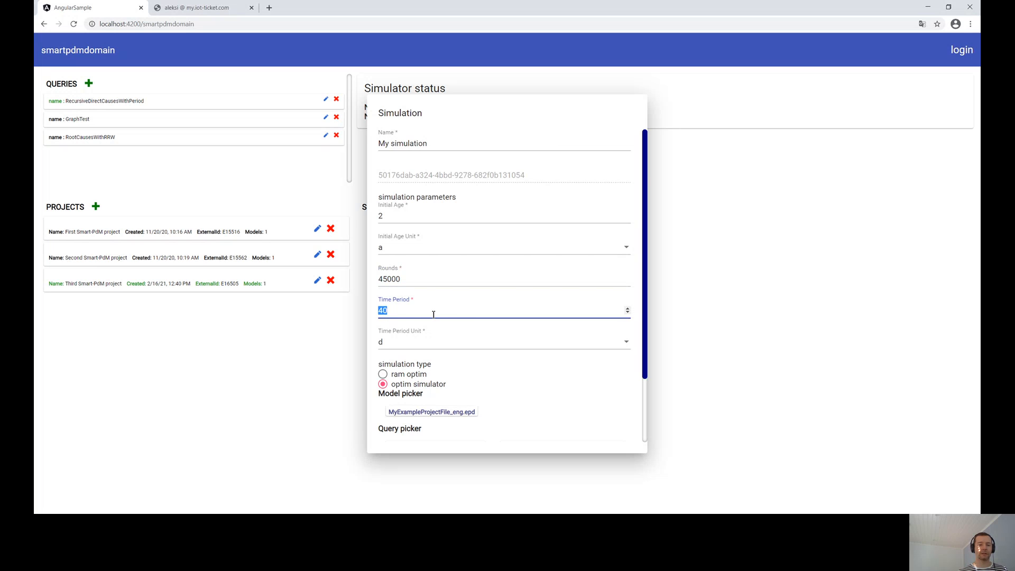
{"action": "type", "text": "20"}
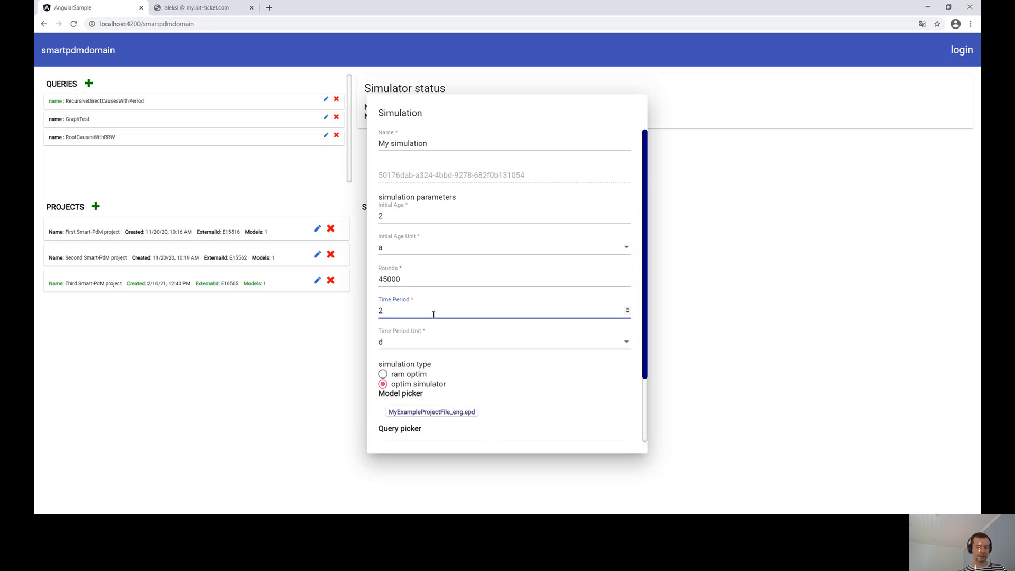
{"action": "left_click", "coordinate": [397, 342]}
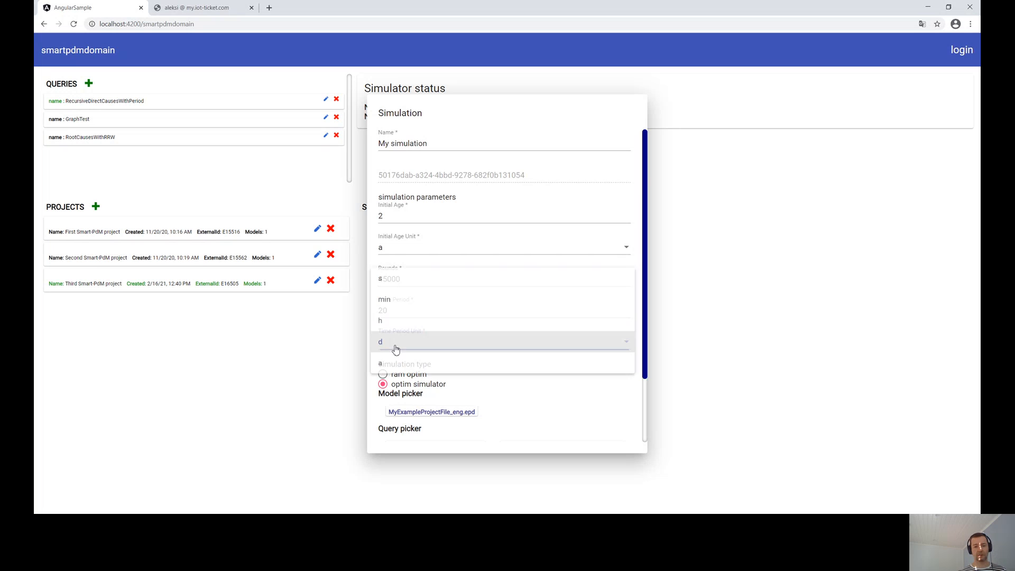
{"action": "left_click", "coordinate": [393, 363]}
Choose the model MyExampleProjectFile_eng.epd for the simulation and save the simulation
{"action": "scroll", "coordinate": [480, 351], "scroll_direction": "down", "scroll_amount": 2}
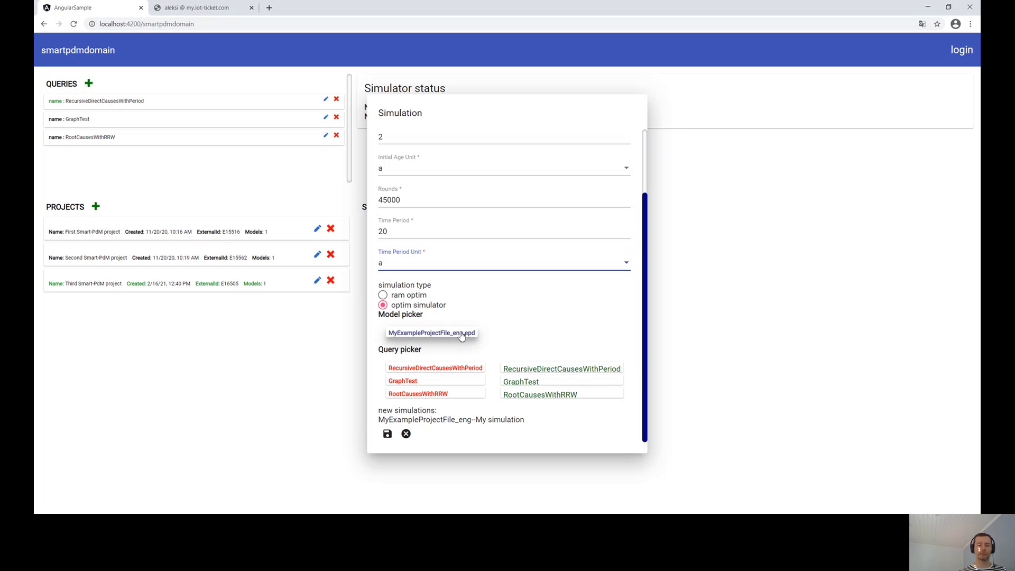
{"action": "left_click", "coordinate": [462, 335]}
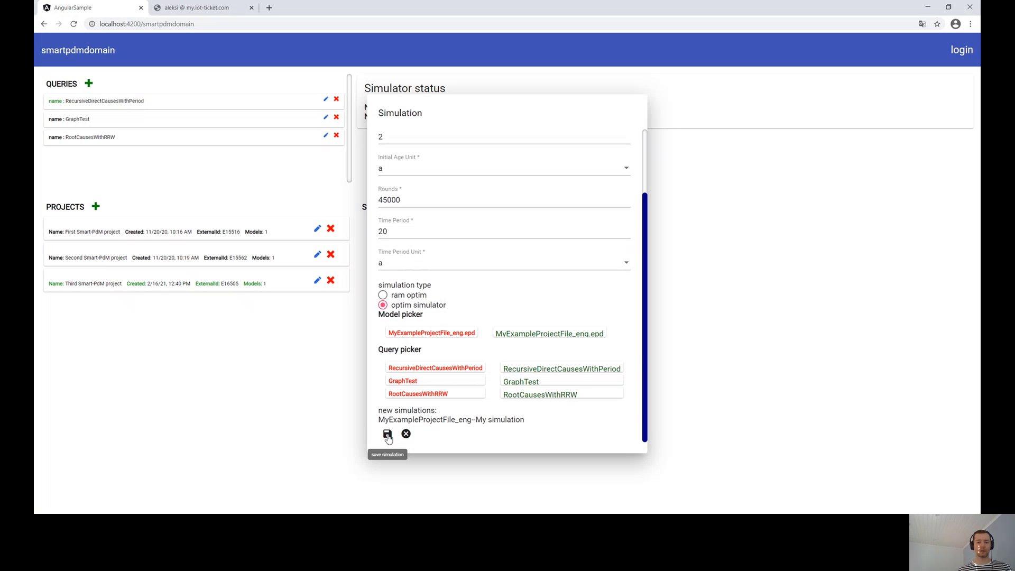
{"action": "left_click", "coordinate": [388, 435]}
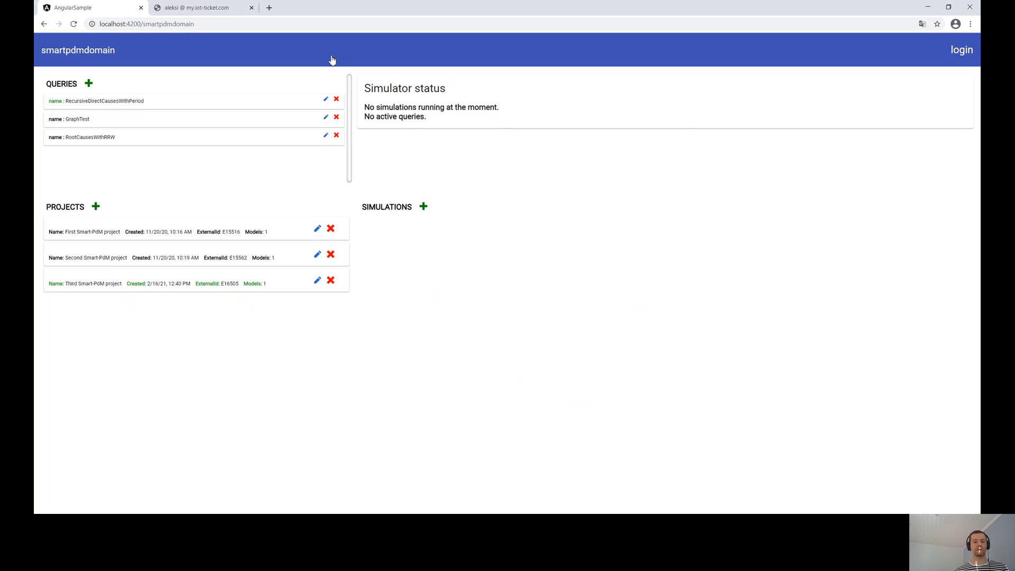
Switch to IoT-Ticket, refresh the resource tree and expand Third Smart-PdM project down to its simulation's meta and results nodes
{"action": "left_click", "coordinate": [209, 11]}
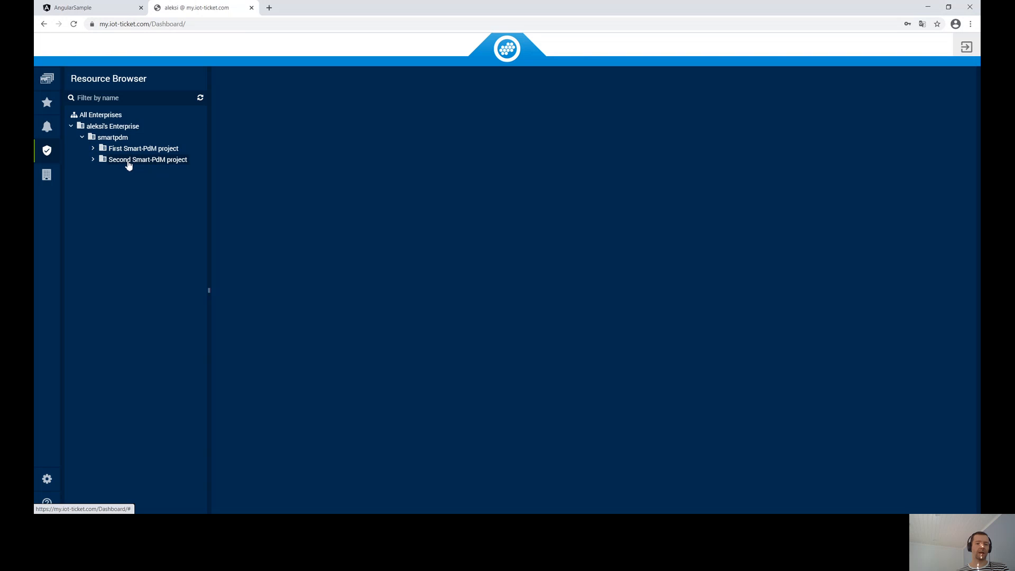
{"action": "left_click", "coordinate": [93, 160]}
{"action": "left_click", "coordinate": [94, 160]}
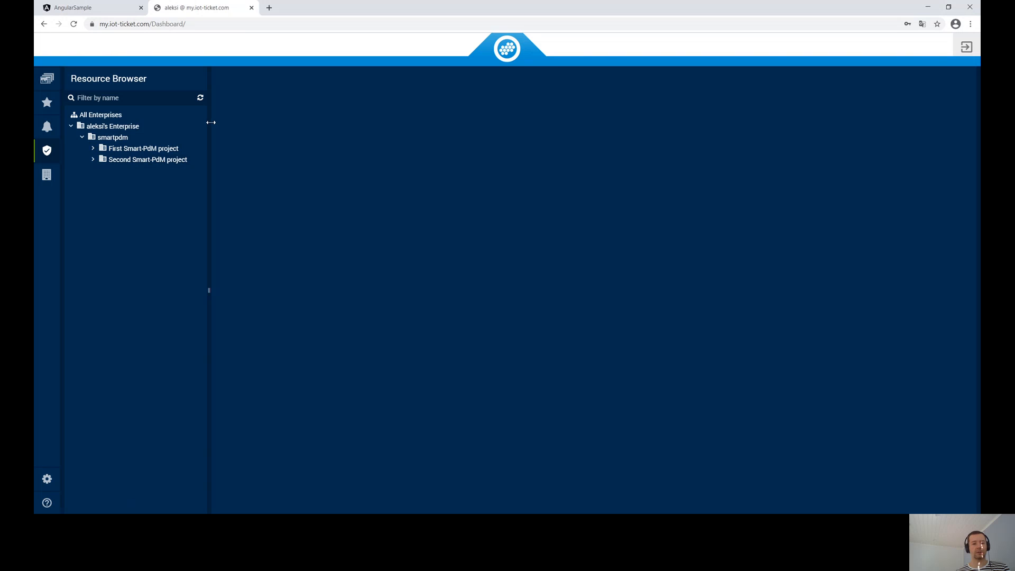
{"action": "left_click", "coordinate": [200, 98]}
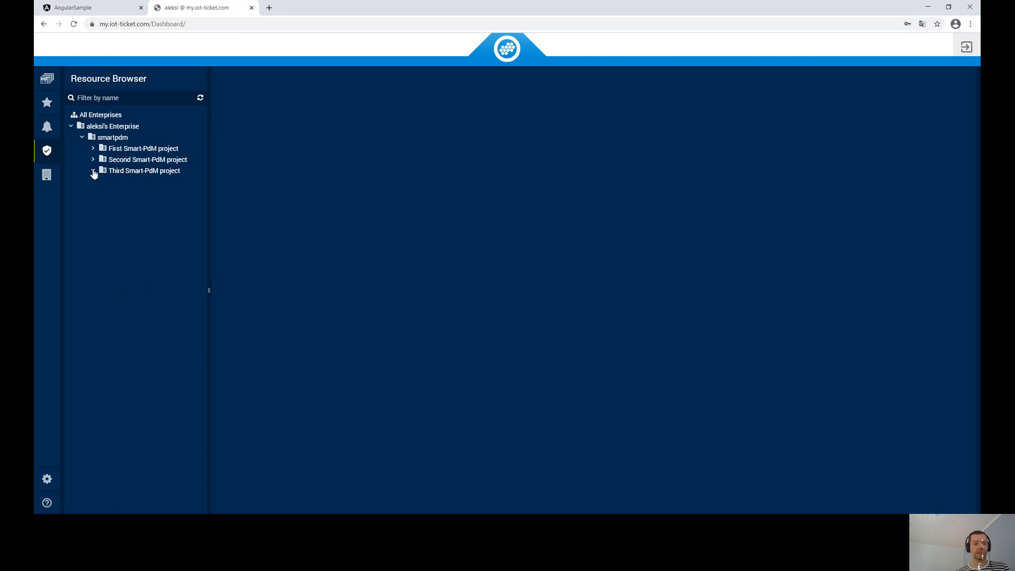
{"action": "left_click", "coordinate": [94, 172]}
{"action": "left_click", "coordinate": [105, 184]}
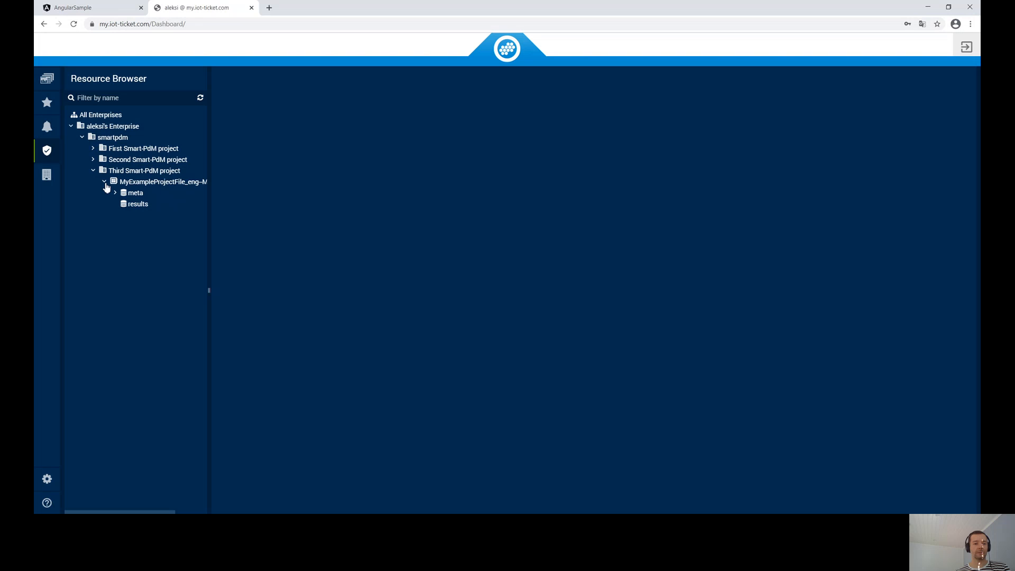
Open the DemoDashboardEng dashboard of the smartpdm enterprise folder
{"action": "left_click", "coordinate": [44, 79]}
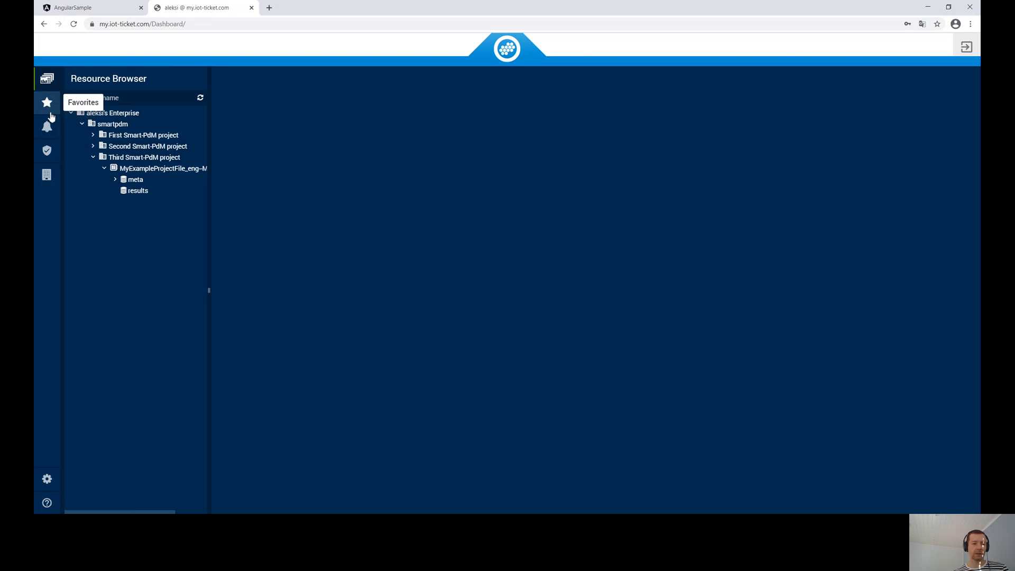
{"action": "left_click", "coordinate": [51, 80]}
{"action": "left_click", "coordinate": [103, 128]}
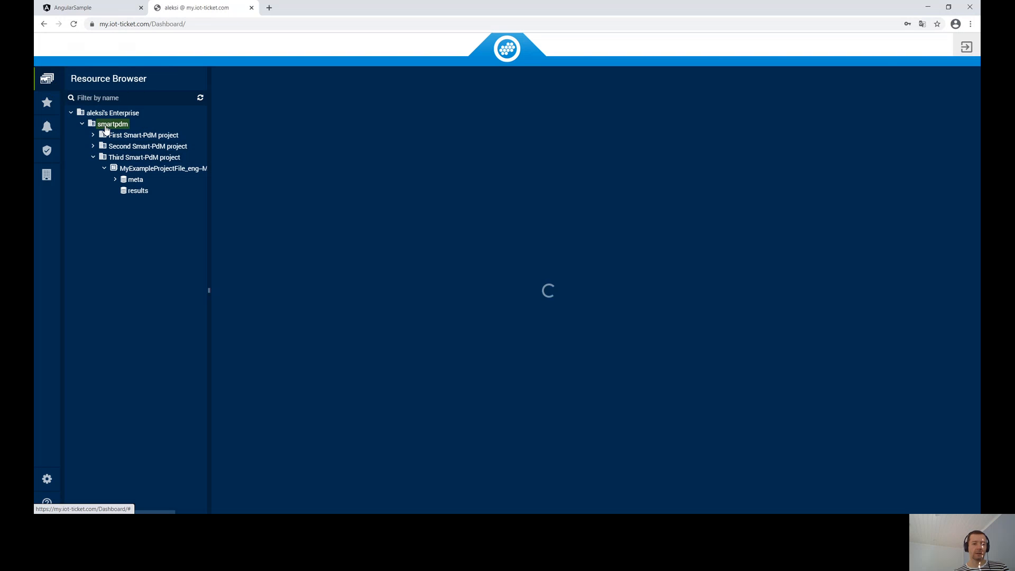
{"action": "left_click", "coordinate": [262, 166]}
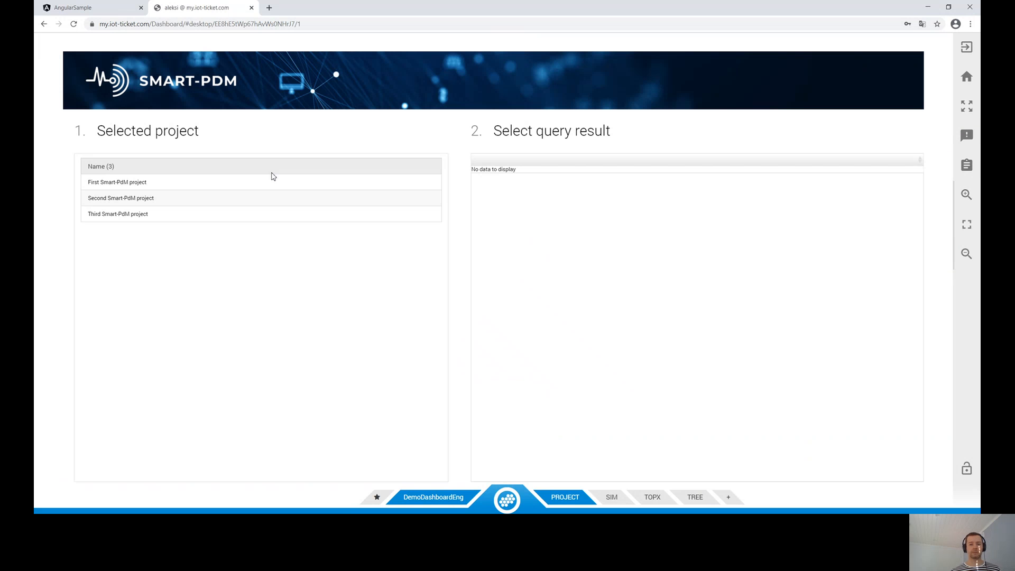
View the query results of First Smart-PdM project, then open the RootCausesWithRRW topx result of Third Smart-PdM project
{"action": "left_click", "coordinate": [272, 179]}
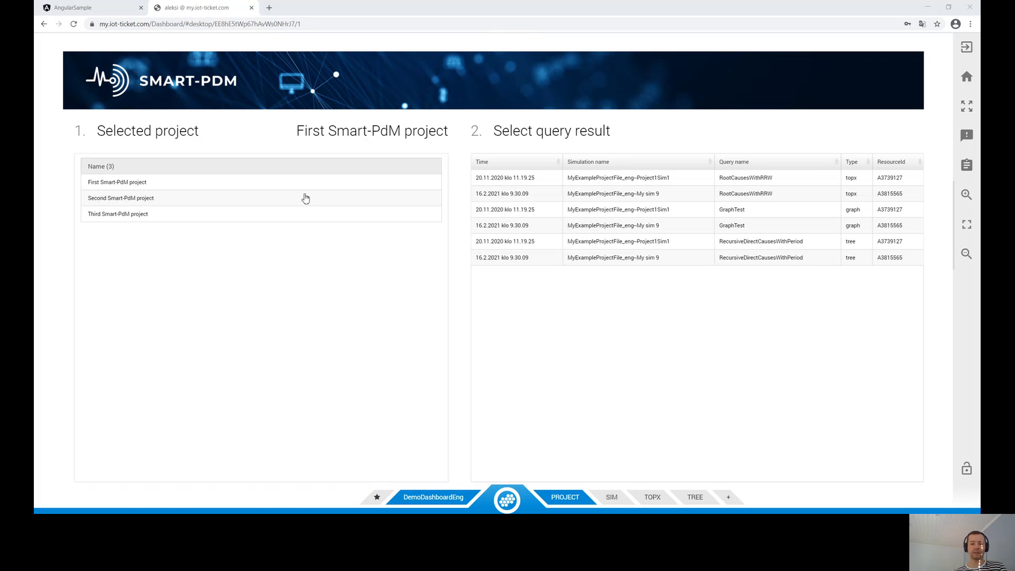
{"action": "left_click", "coordinate": [165, 218]}
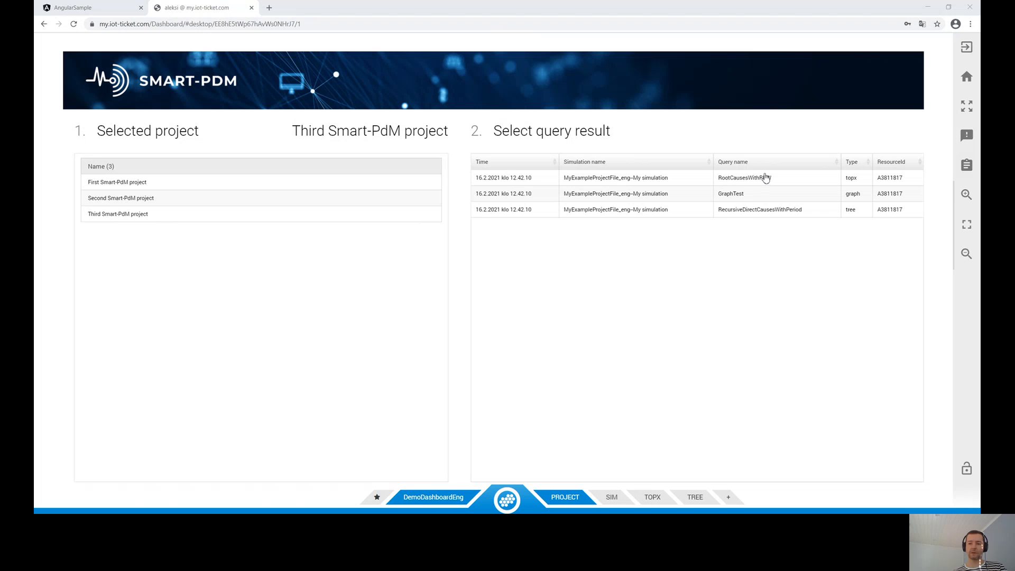
{"action": "left_click", "coordinate": [859, 183]}
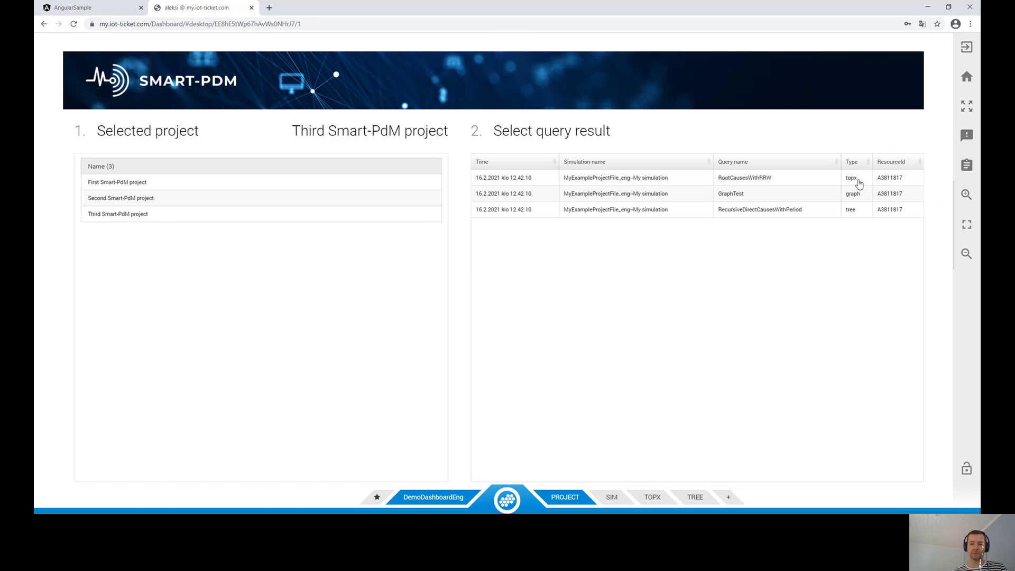
{"action": "left_click", "coordinate": [778, 216]}
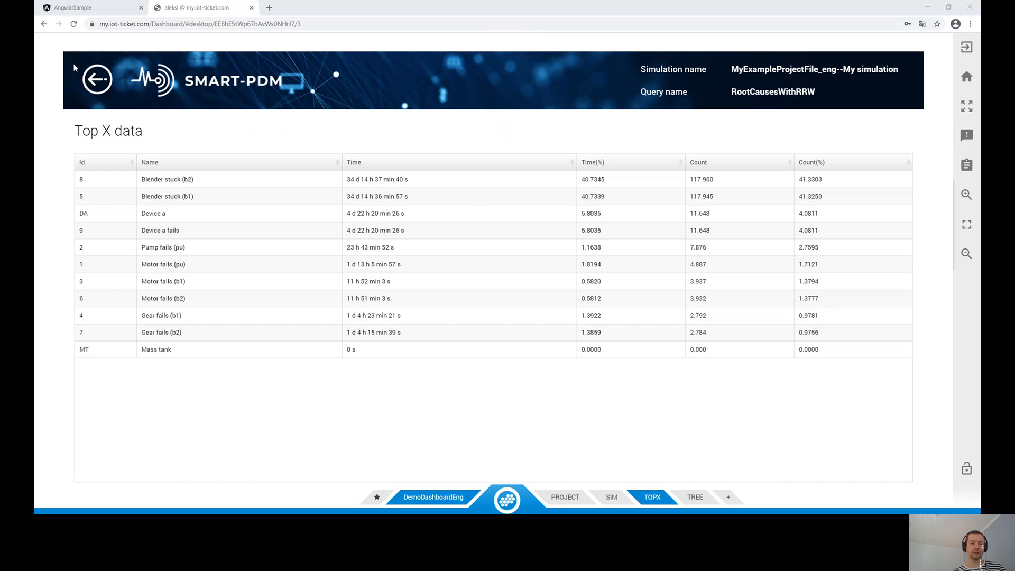
Examine the GraphTest graph result of Third Smart-PdM project, enlarging about October 2028 to October 2030 and restoring the full range
{"action": "left_click", "coordinate": [99, 83]}
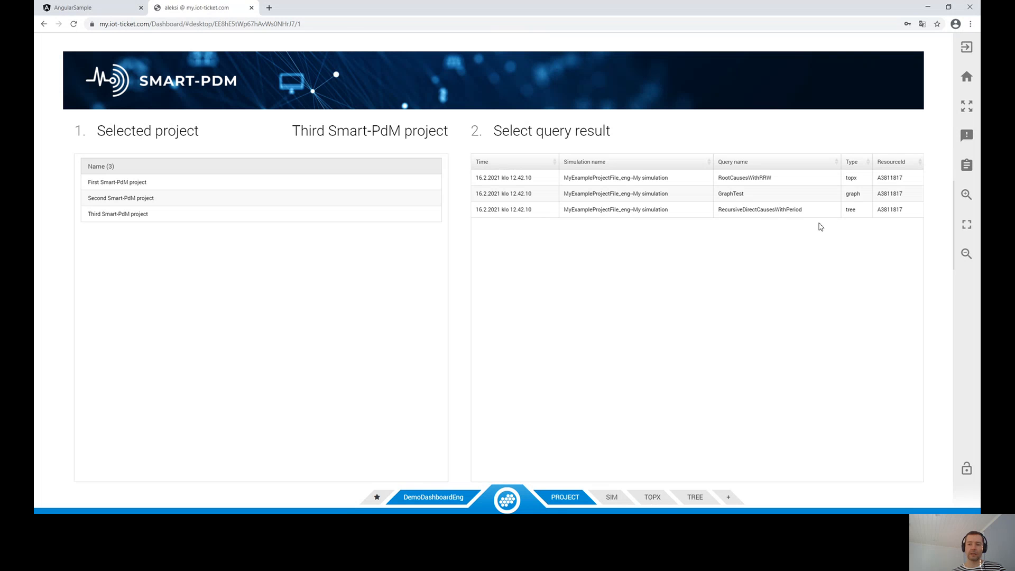
{"action": "left_click", "coordinate": [856, 195]}
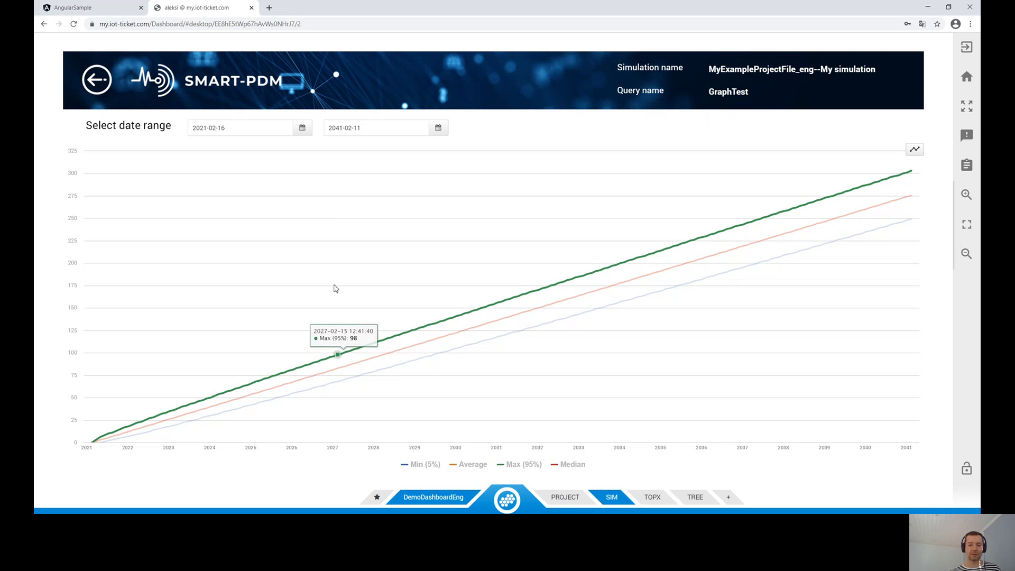
{"action": "left_click_drag", "start_coordinate": [325, 286], "coordinate": [555, 386]}
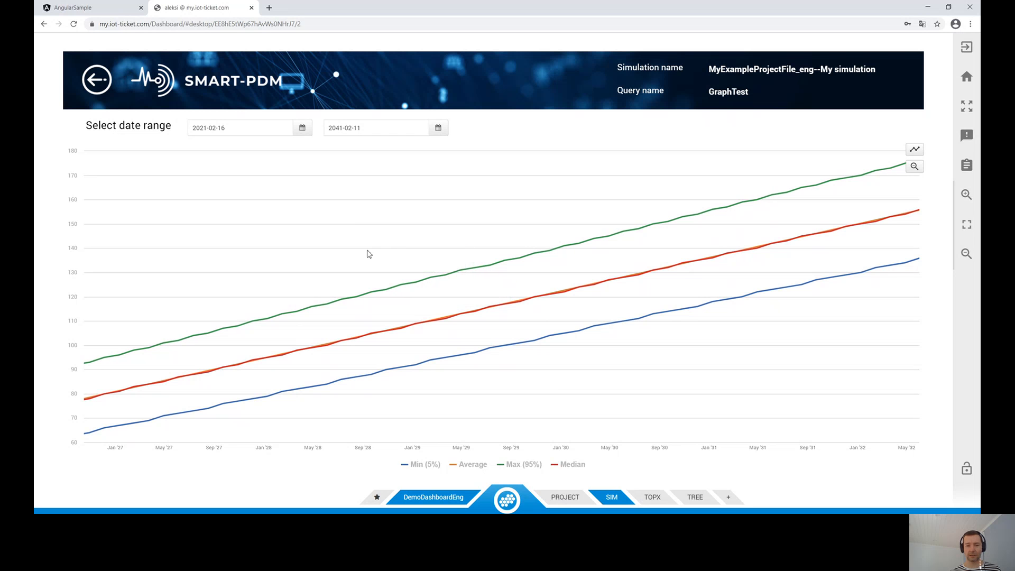
{"action": "left_click_drag", "start_coordinate": [368, 251], "coordinate": [673, 361]}
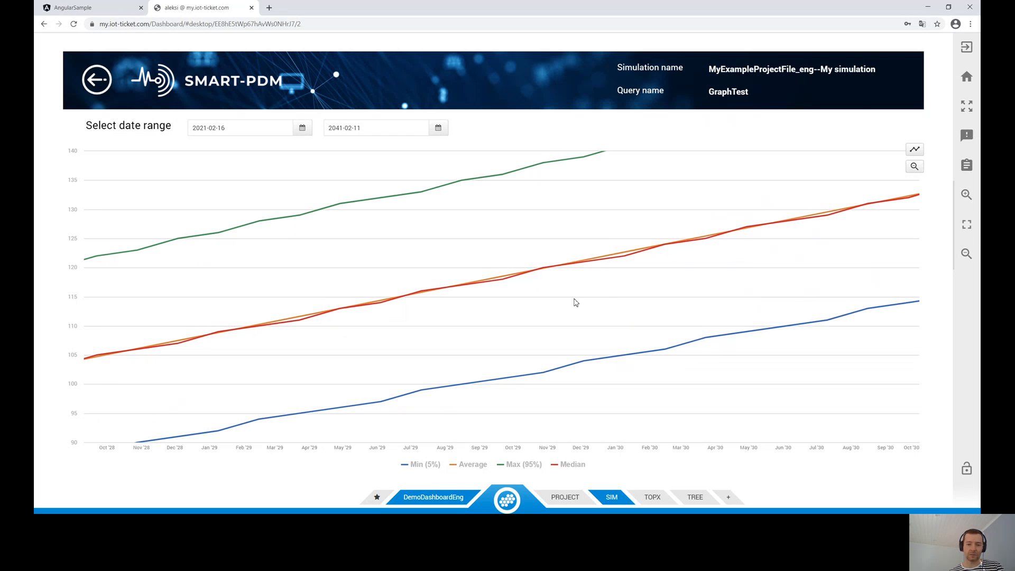
{"action": "mouse_move", "coordinate": [501, 276]}
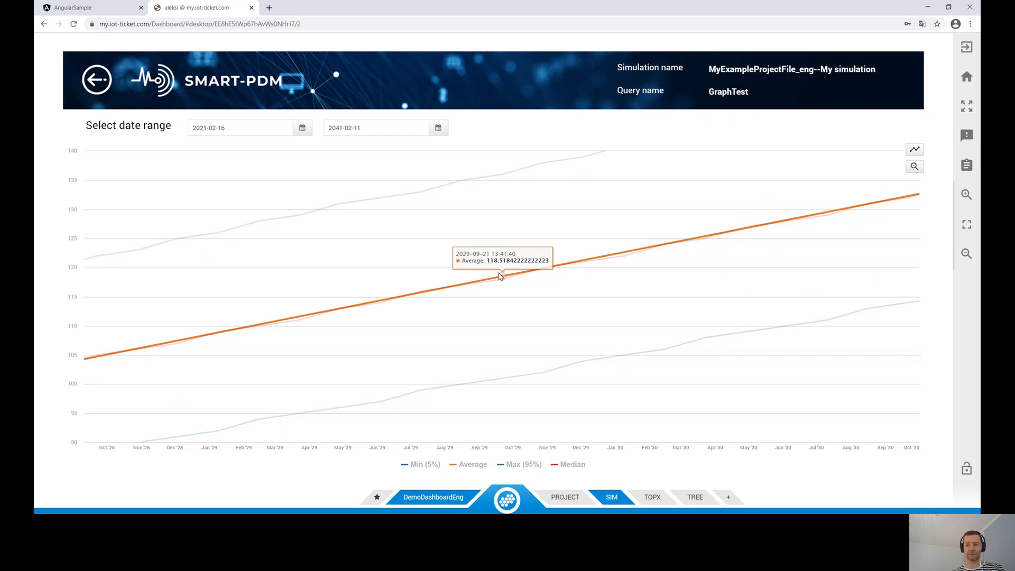
{"action": "left_click", "coordinate": [913, 169]}
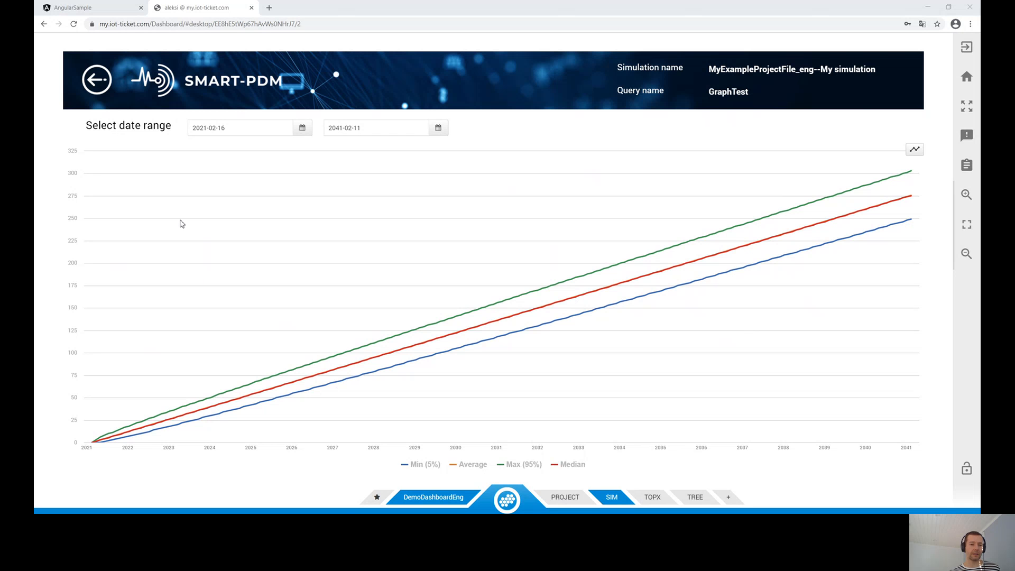
Return to the query results of Third Smart-PdM project and open the RecursiveDirectCausesWithPeriod tree result
{"action": "left_click", "coordinate": [97, 80]}
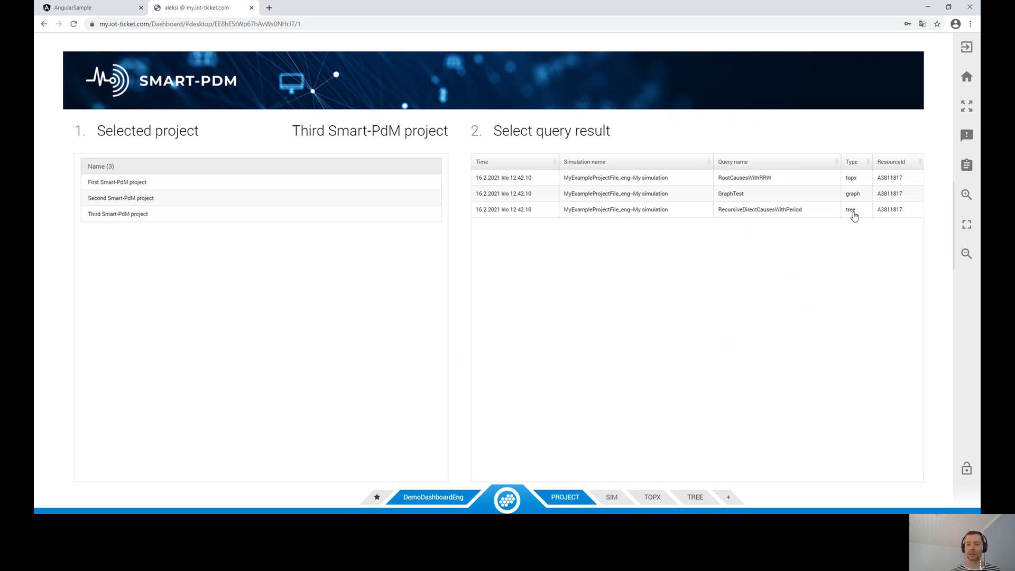
{"action": "left_click", "coordinate": [853, 213]}
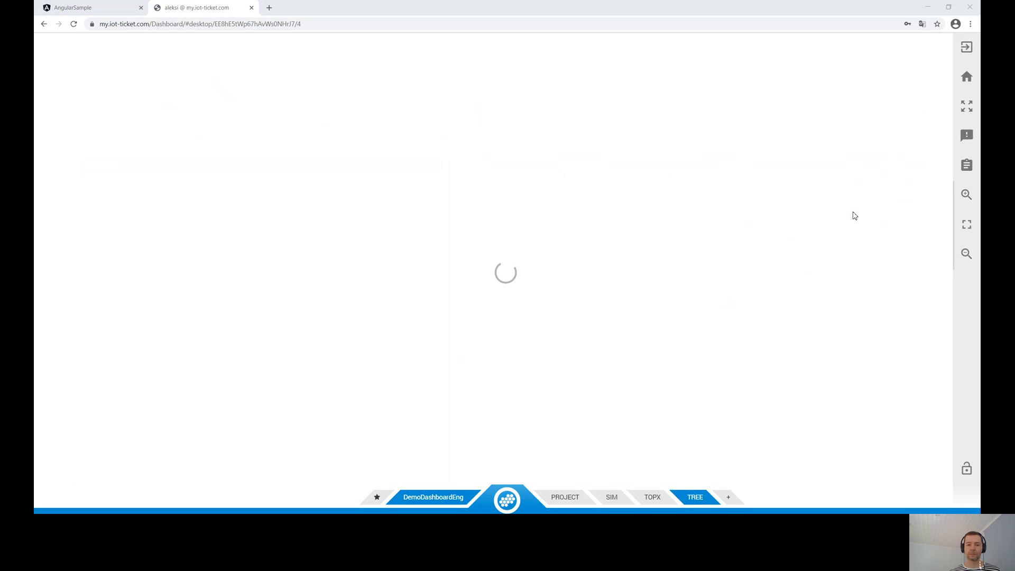